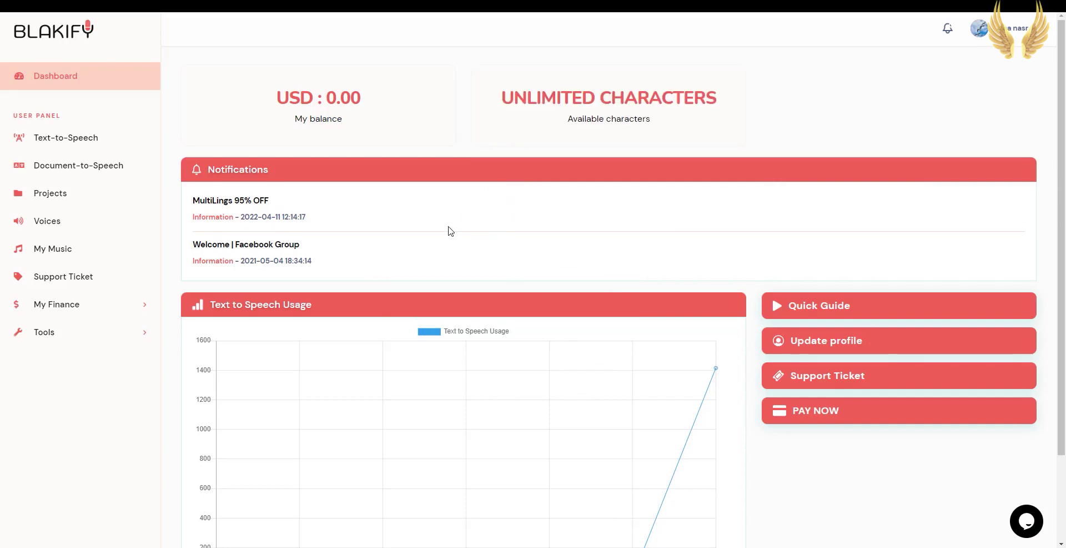
# - Filter the Voices list to show only English (US) voices
pyautogui.click(83, 223)
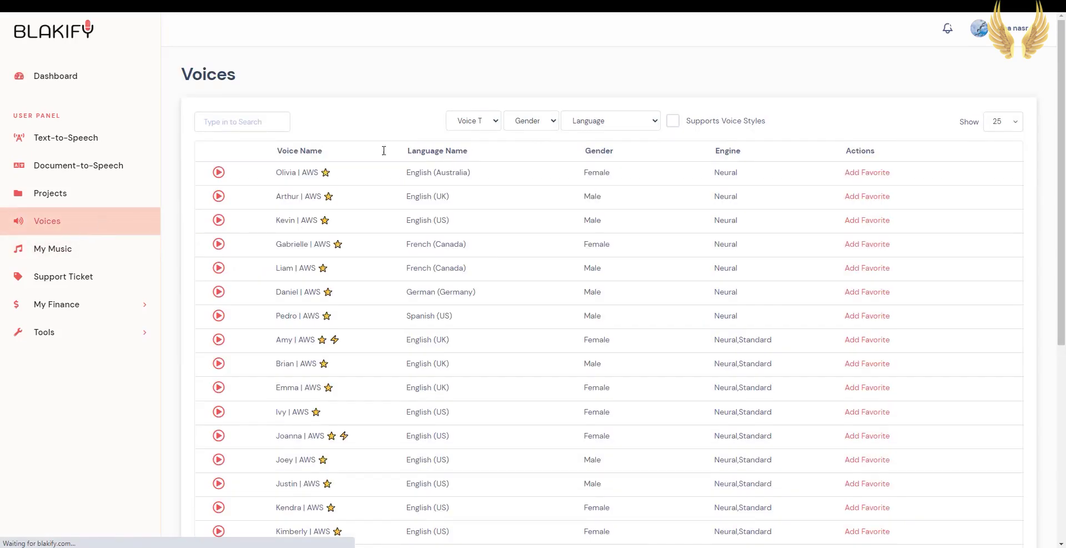
pyautogui.click(631, 121)
pyautogui.scroll(-10, 616, 211)
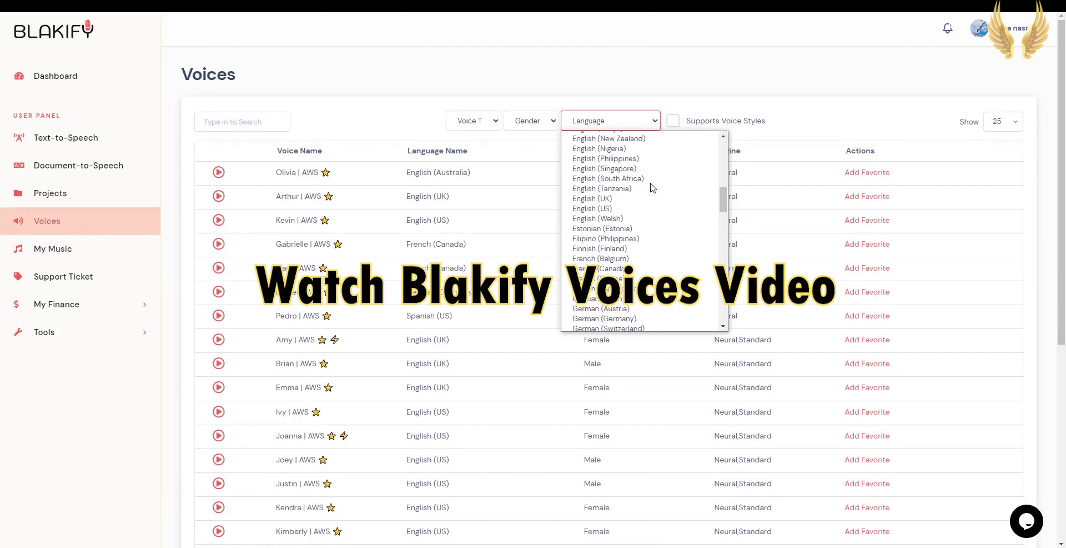
pyautogui.click(611, 225)
# - Add Aria and Jacob to the favorite voices
pyautogui.scroll(-5, 607, 231)
pyautogui.click(848, 157)
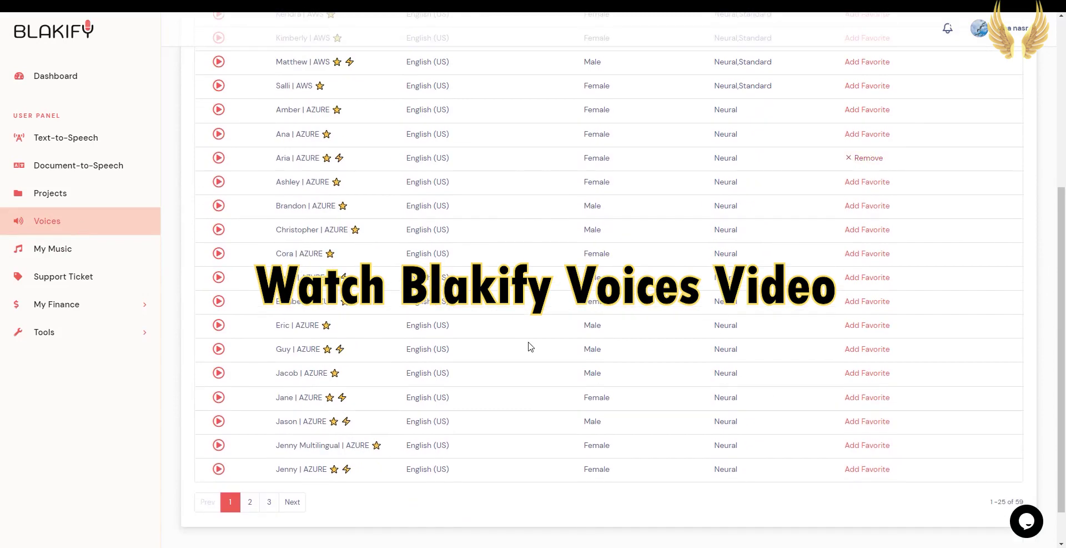
pyautogui.click(880, 374)
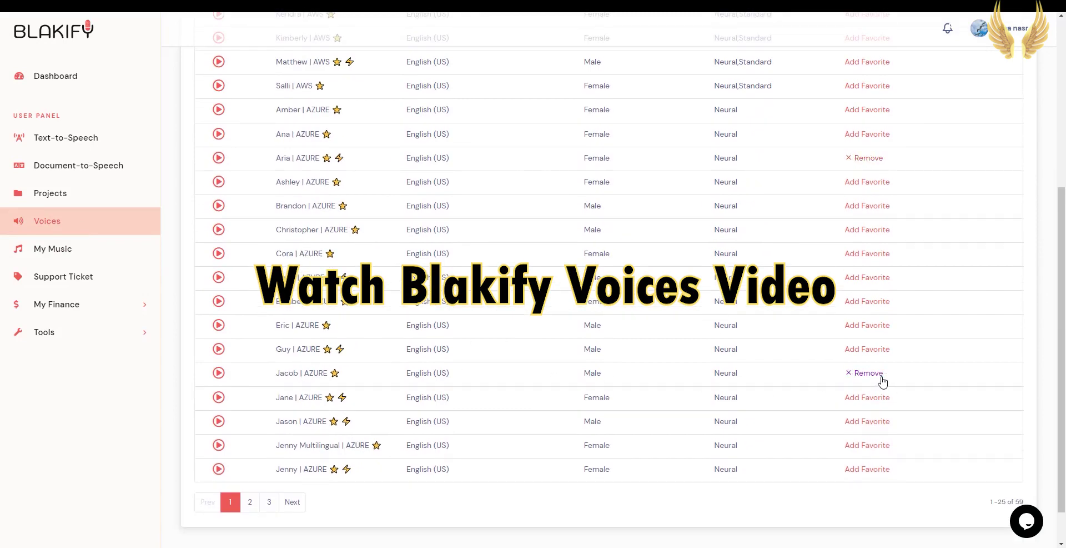
# - On Text-to-Speech, keep Jacob as the favorite voice and find the project list empty
pyautogui.click(113, 146)
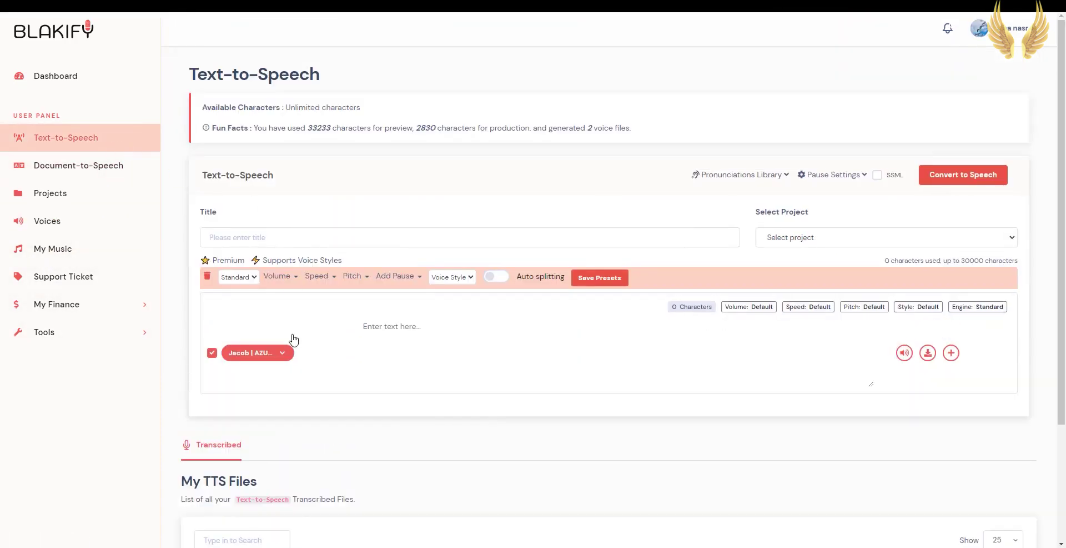
pyautogui.click(282, 354)
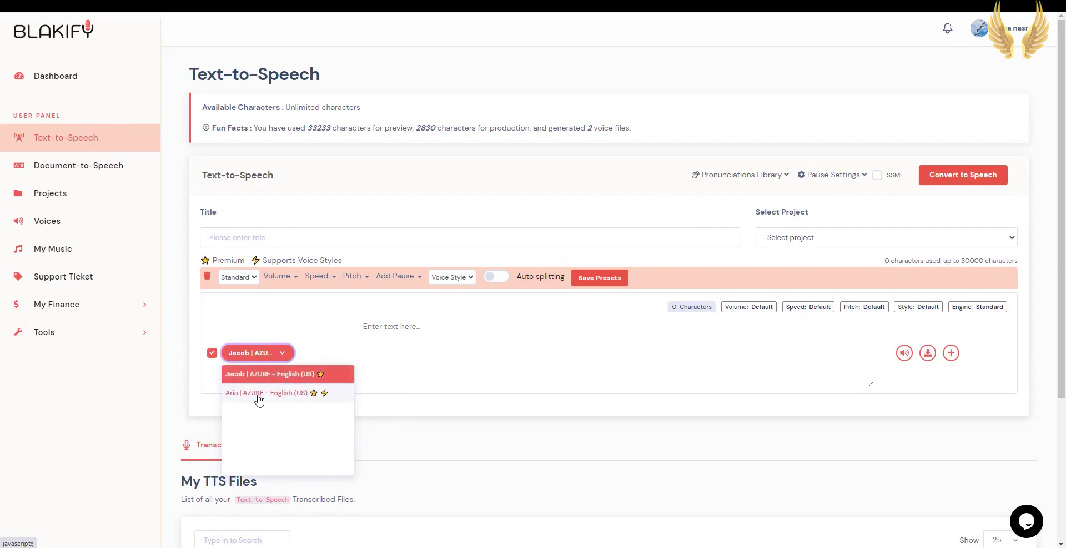
pyautogui.click(332, 321)
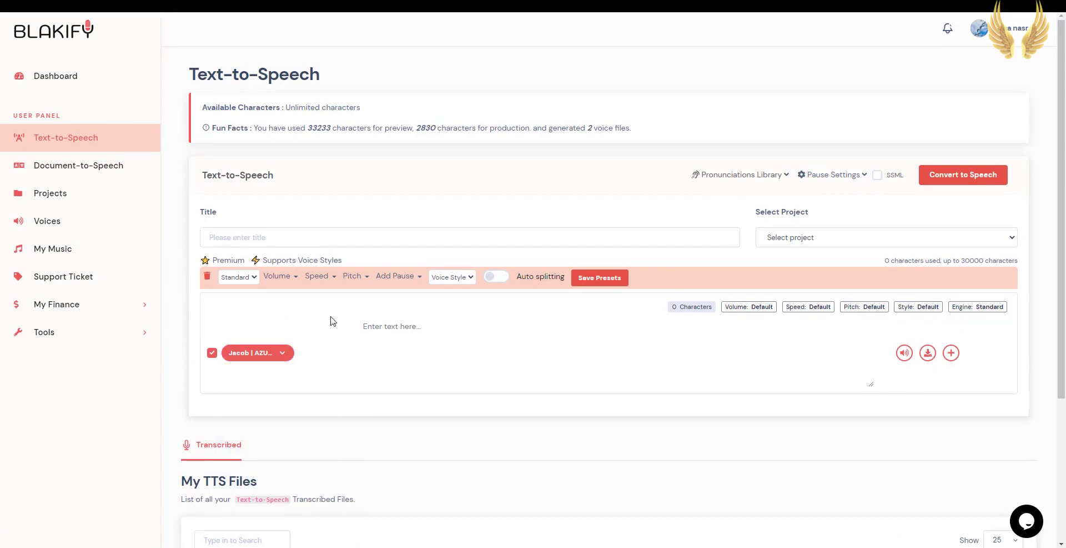
pyautogui.click(279, 236)
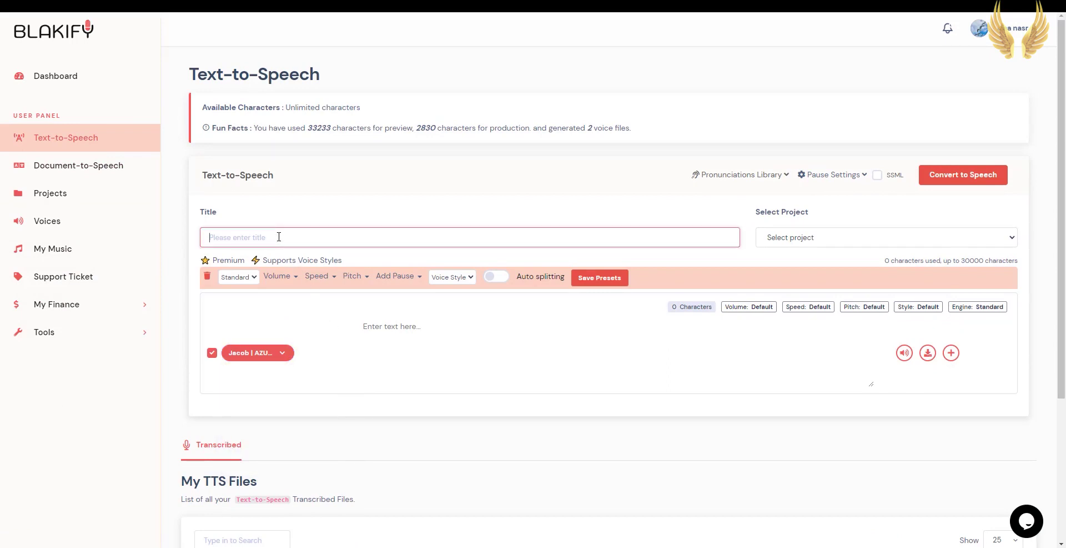
pyautogui.click(764, 236)
pyautogui.click(764, 236)
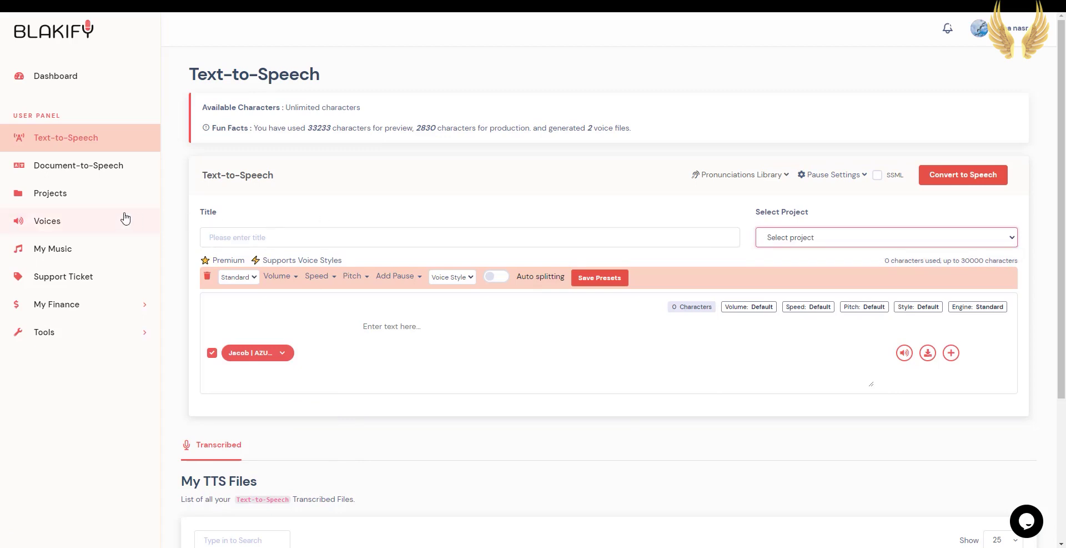
# - Add and save a new project named 'Blakify Review' on the Projects page
pyautogui.click(81, 196)
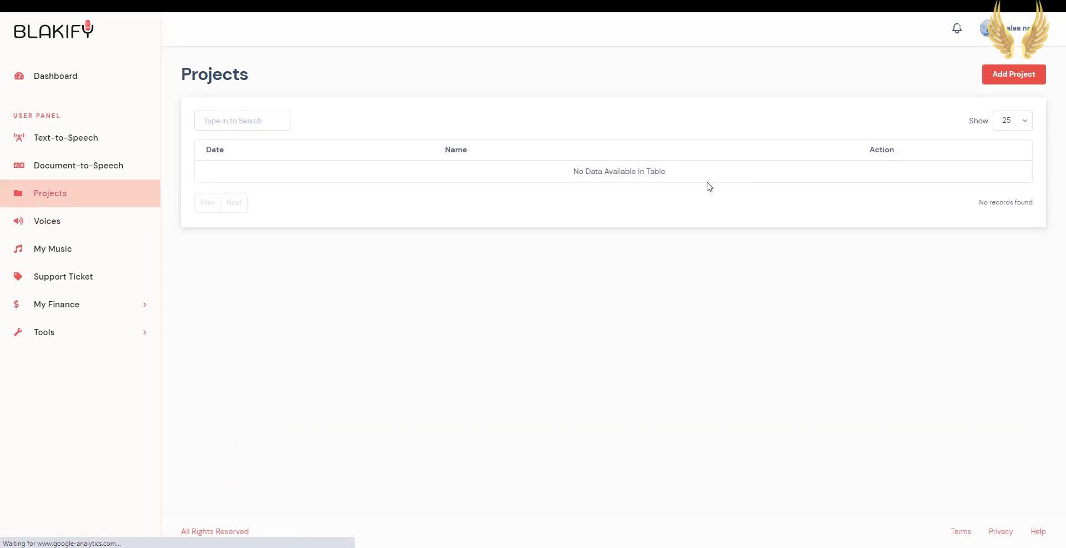
pyautogui.click(1018, 76)
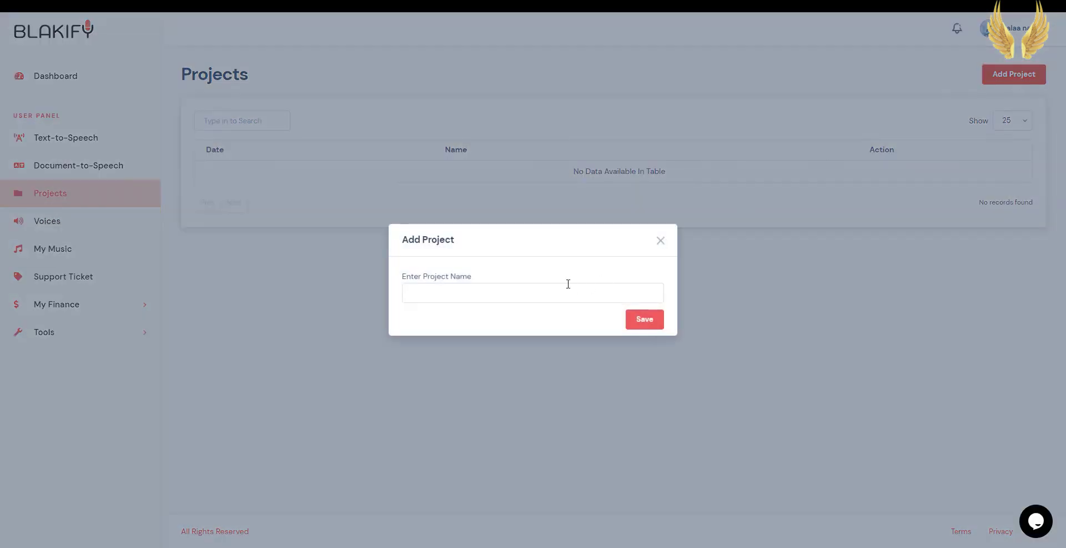
pyautogui.click(550, 287)
pyautogui.write('Blakify Review')
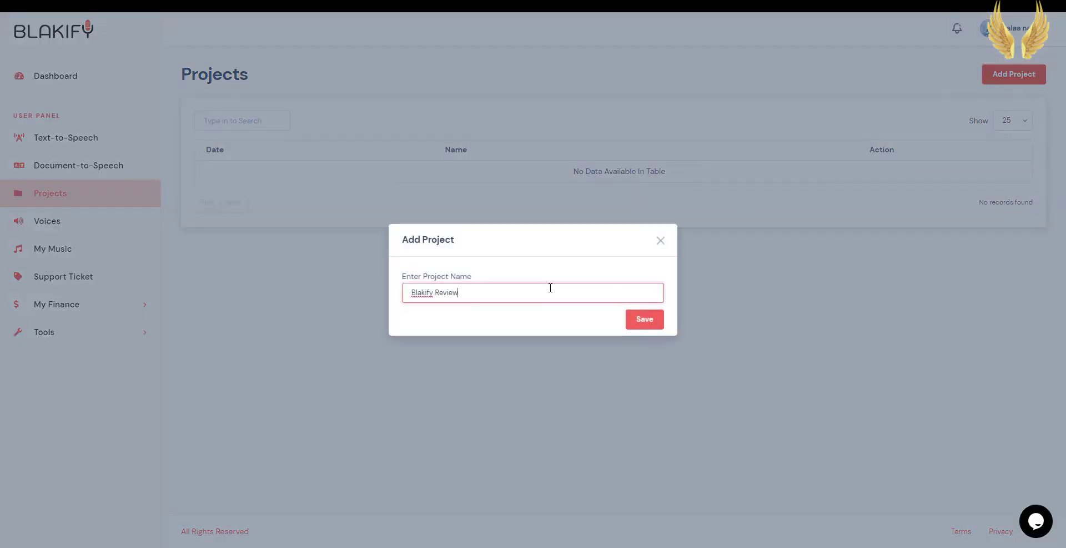
pyautogui.click(651, 315)
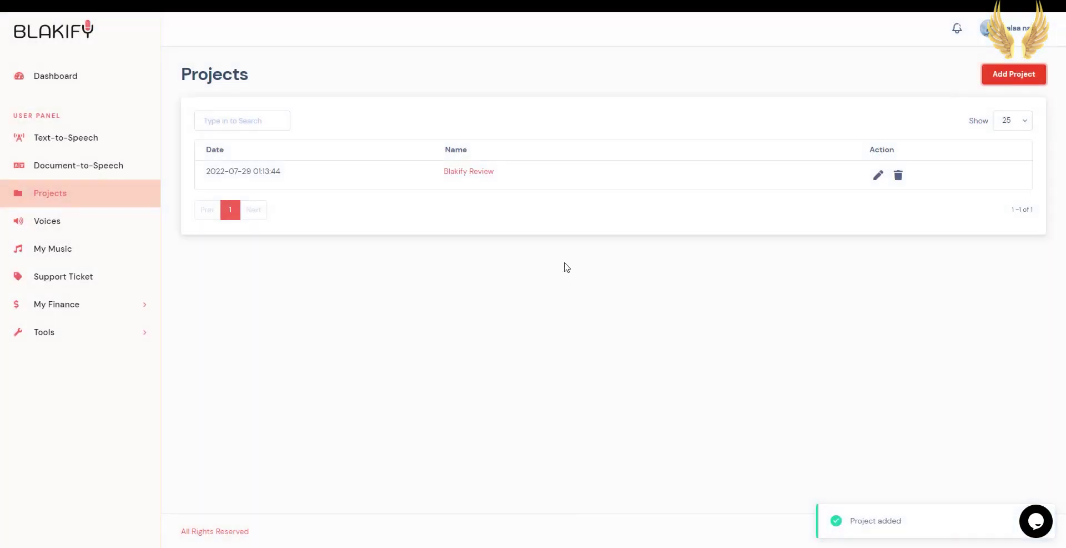
# - Title the voiceover 'Blakify Review', assign it to the Blakify Review project, and paste the script
pyautogui.click(121, 147)
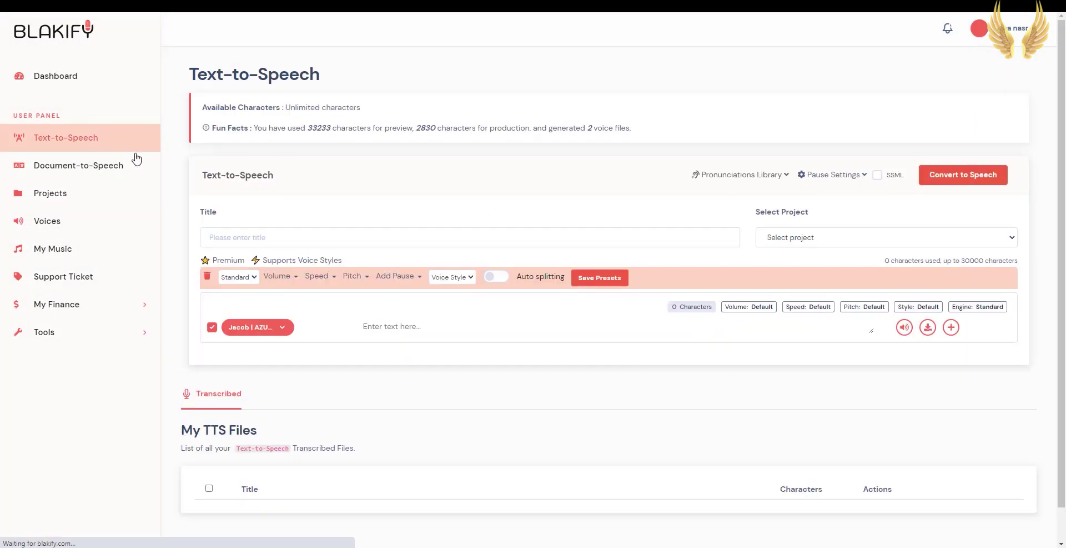
pyautogui.click(333, 236)
pyautogui.write('Blakify Review')
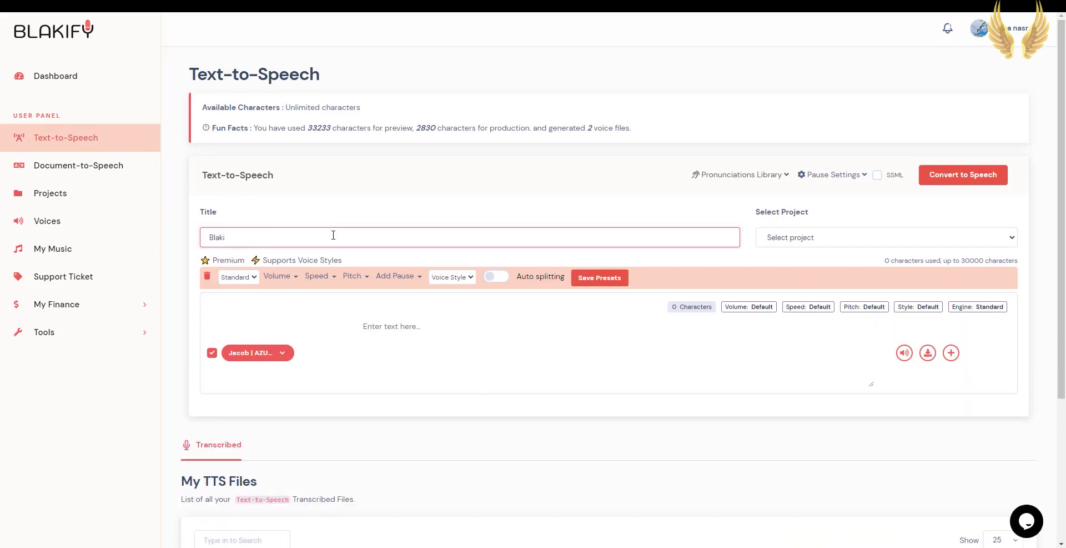
pyautogui.click(770, 244)
pyautogui.click(775, 264)
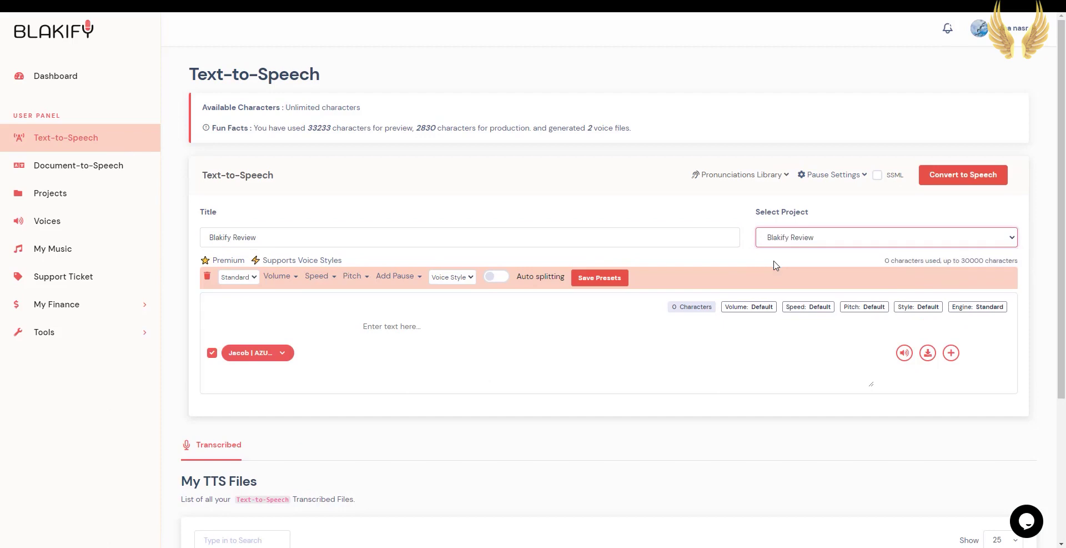
pyautogui.click(498, 341)
pyautogui.hotkey('ctrl', 'v')
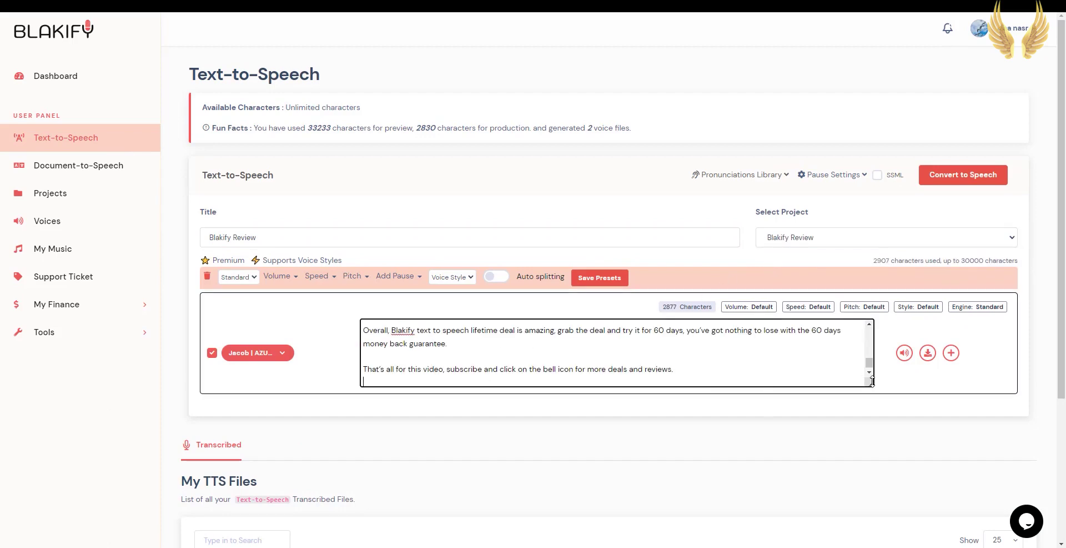
pyautogui.moveTo(871, 380); pyautogui.dragTo(872, 537)
pyautogui.scroll(15, 780, 439)
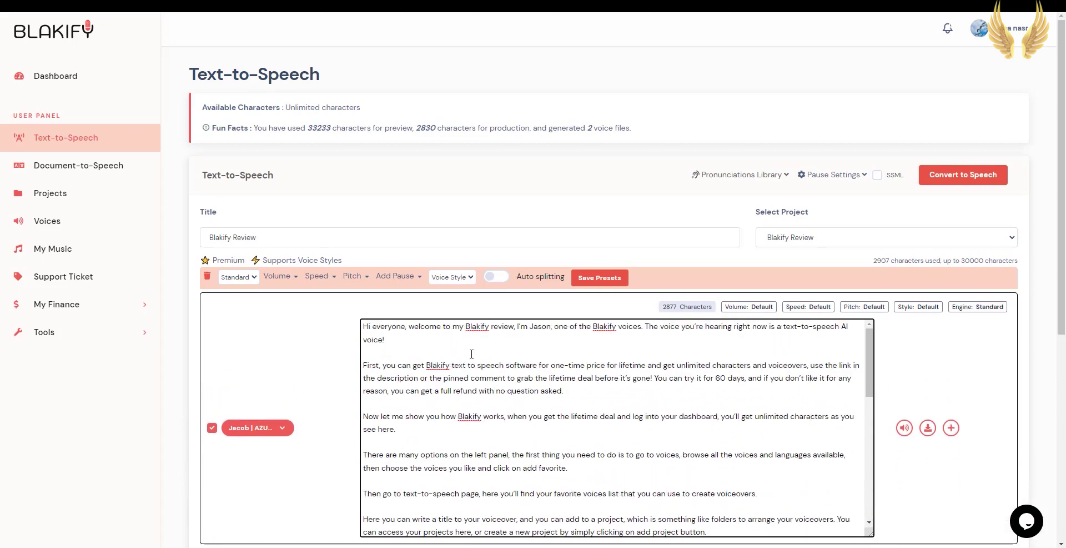
# - Switch the voice engine from Standard to Neural and view the volume, speed, pitch and pause options
pyautogui.click(241, 277)
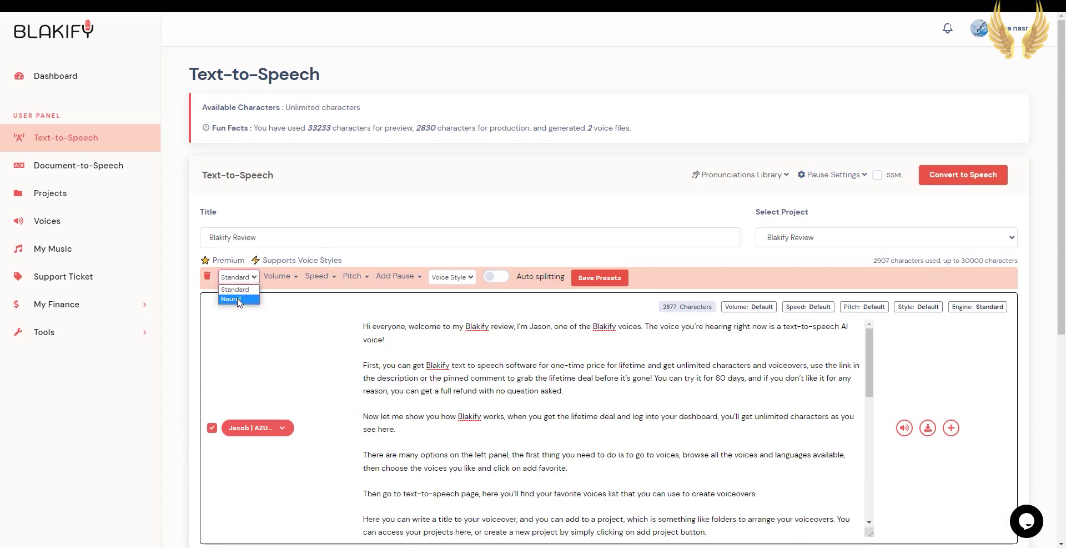
pyautogui.click(239, 299)
pyautogui.click(286, 280)
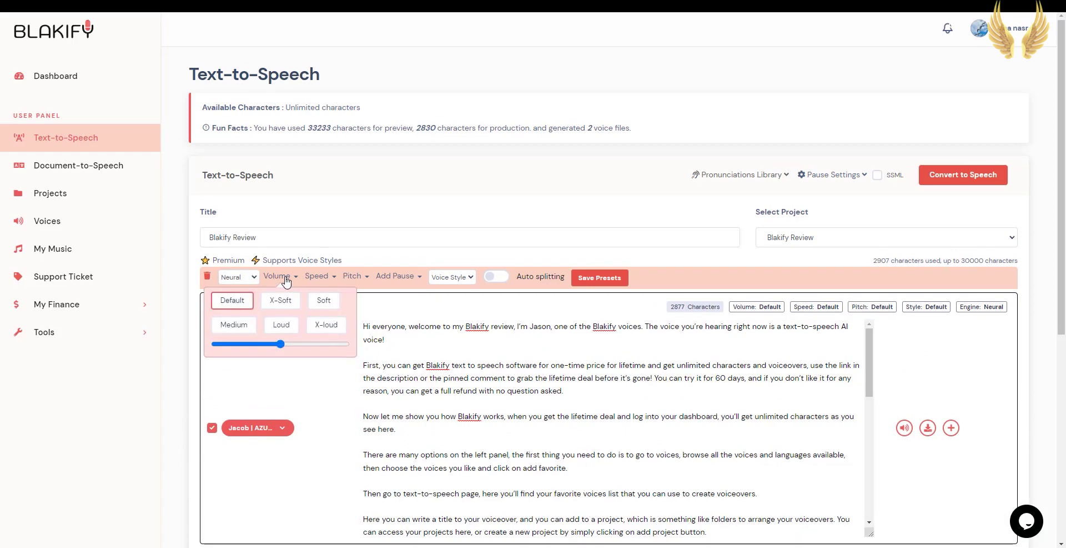
pyautogui.click(327, 278)
pyautogui.click(352, 276)
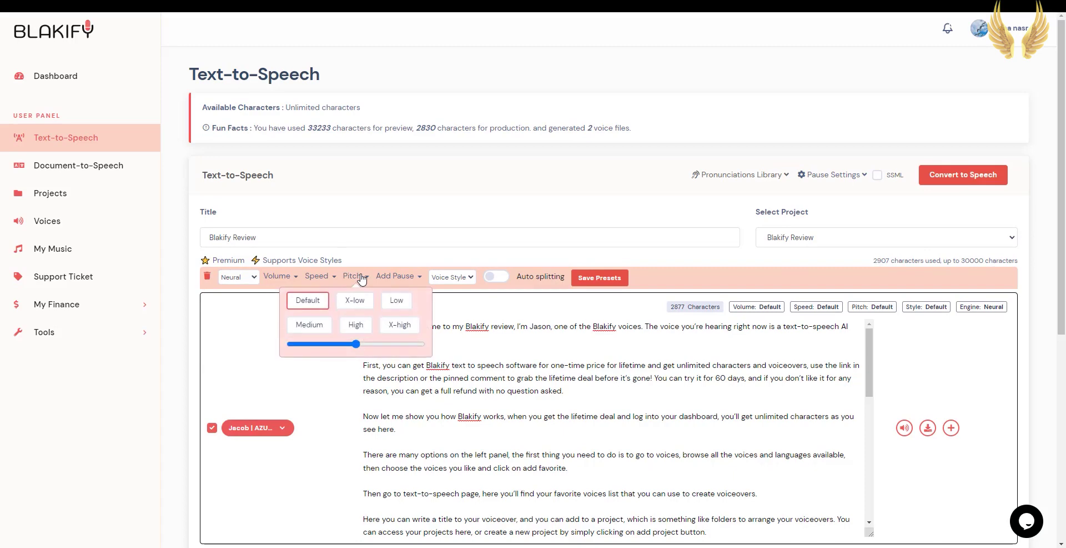
pyautogui.click(403, 276)
pyautogui.click(403, 277)
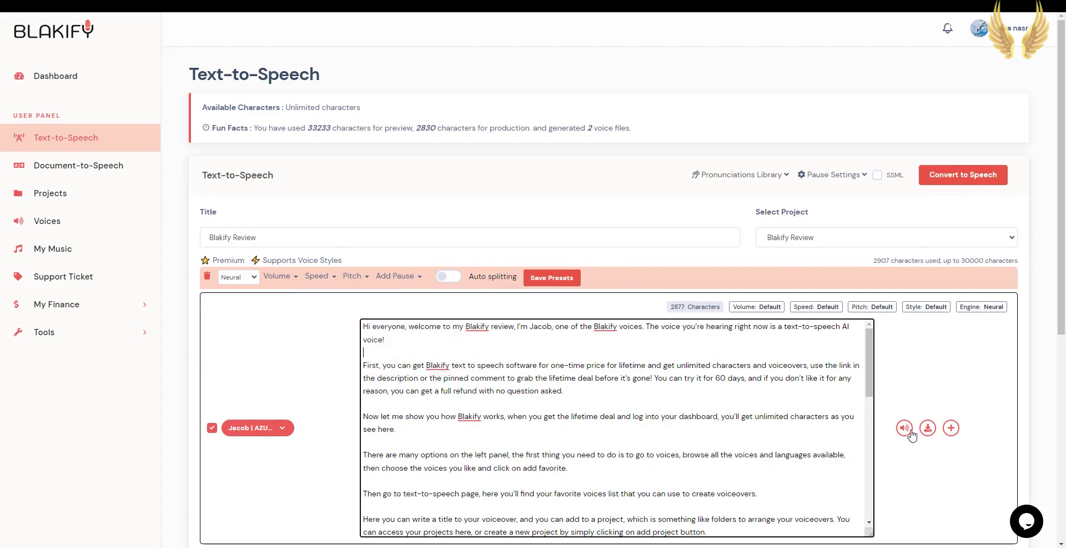
# - Download the voiceover as an mp3, then add and delete an empty text section
pyautogui.click(905, 428)
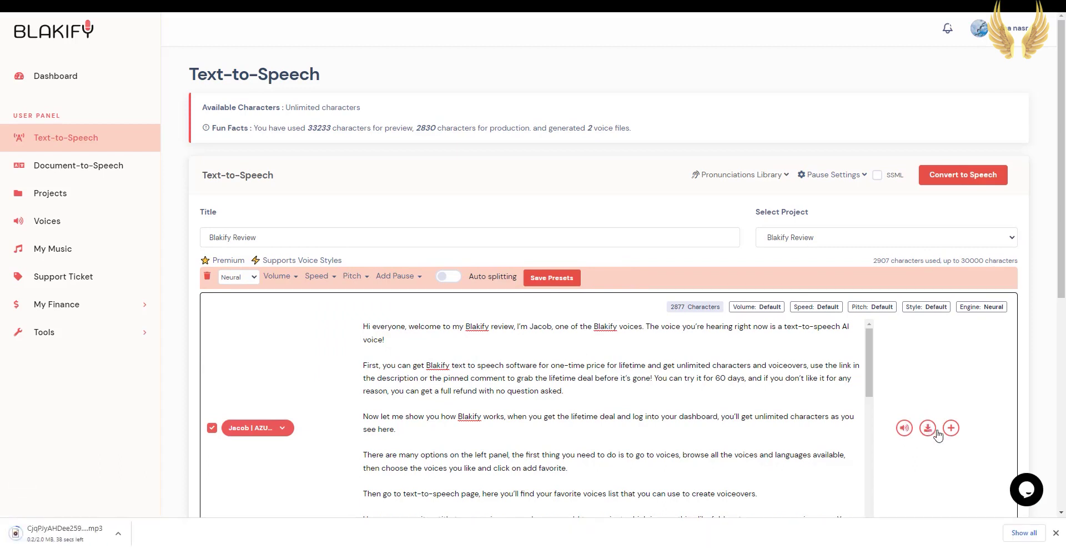
pyautogui.scroll(-4, 986, 294)
pyautogui.click(951, 183)
pyautogui.scroll(-5, 952, 308)
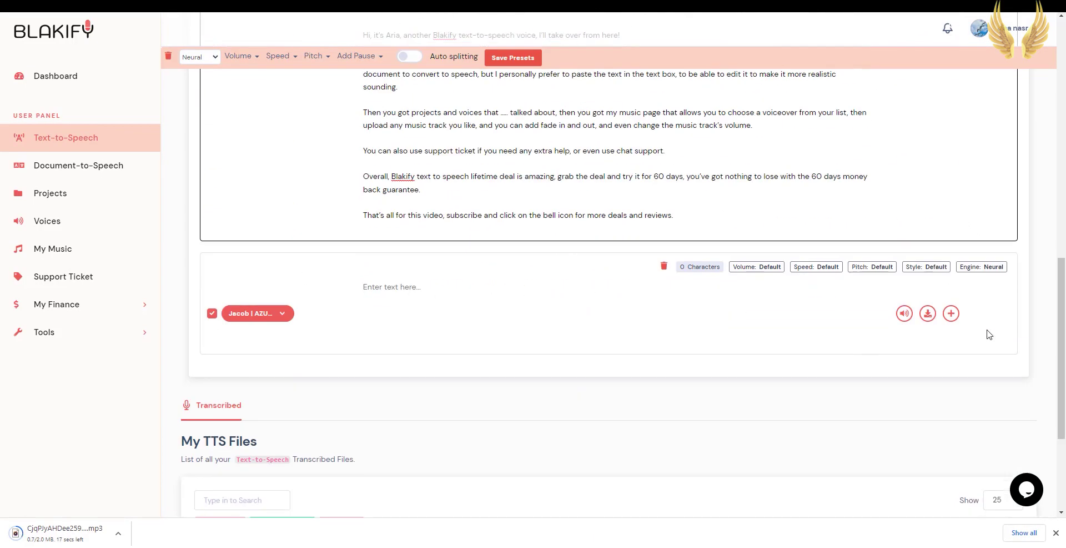
pyautogui.click(455, 295)
pyautogui.click(663, 266)
pyautogui.scroll(15, 617, 309)
# - Convert Blakify Review to speech, play it in the TTS Player, and close its actions menu
pyautogui.click(956, 122)
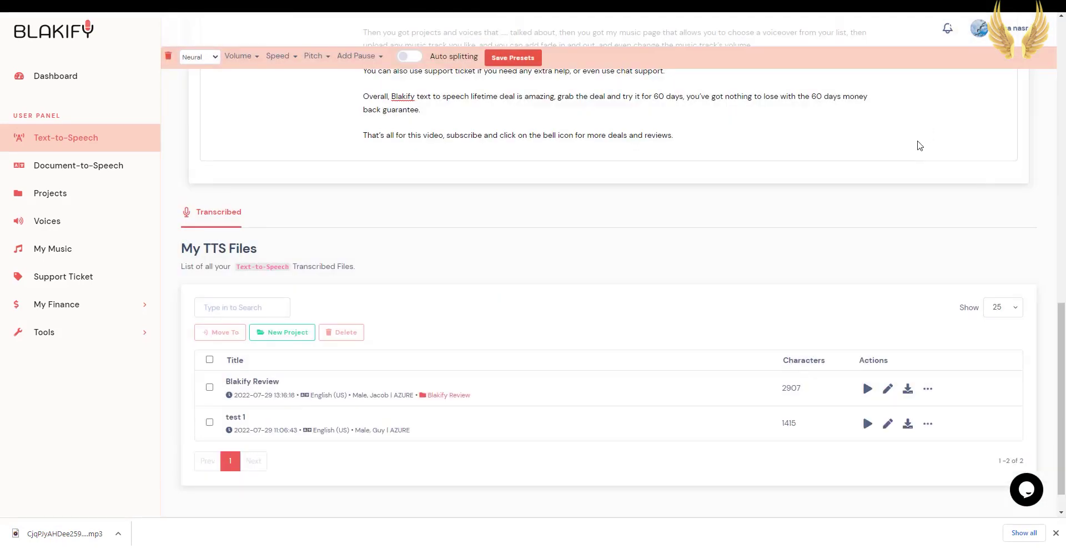
pyautogui.click(867, 388)
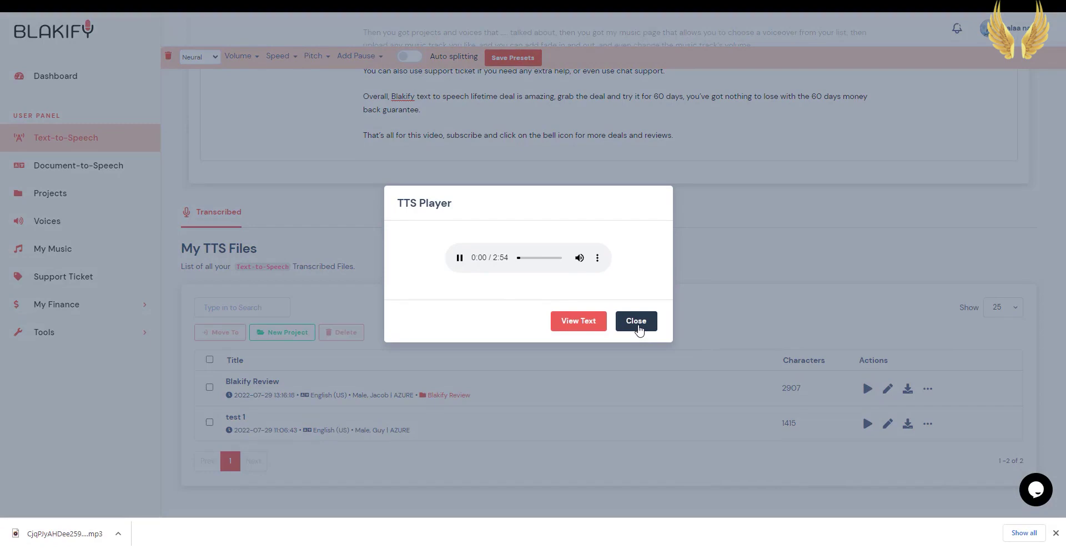
pyautogui.click(638, 327)
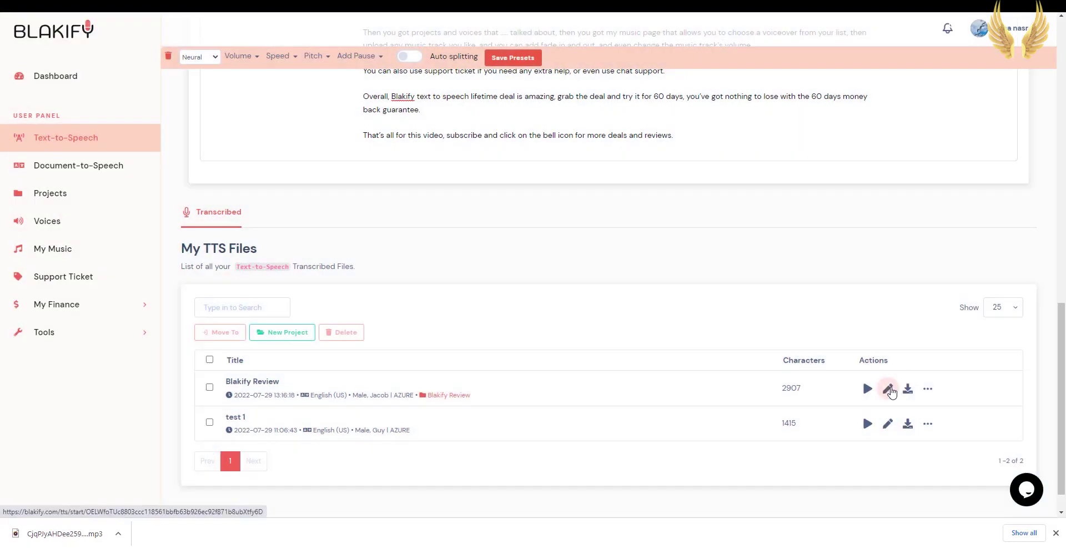
pyautogui.click(927, 390)
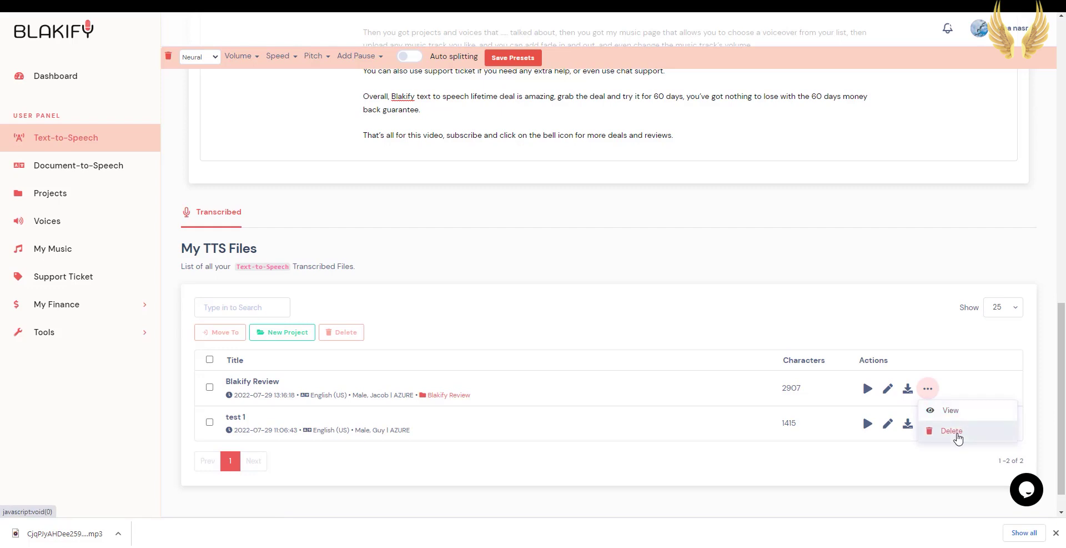
pyautogui.click(736, 319)
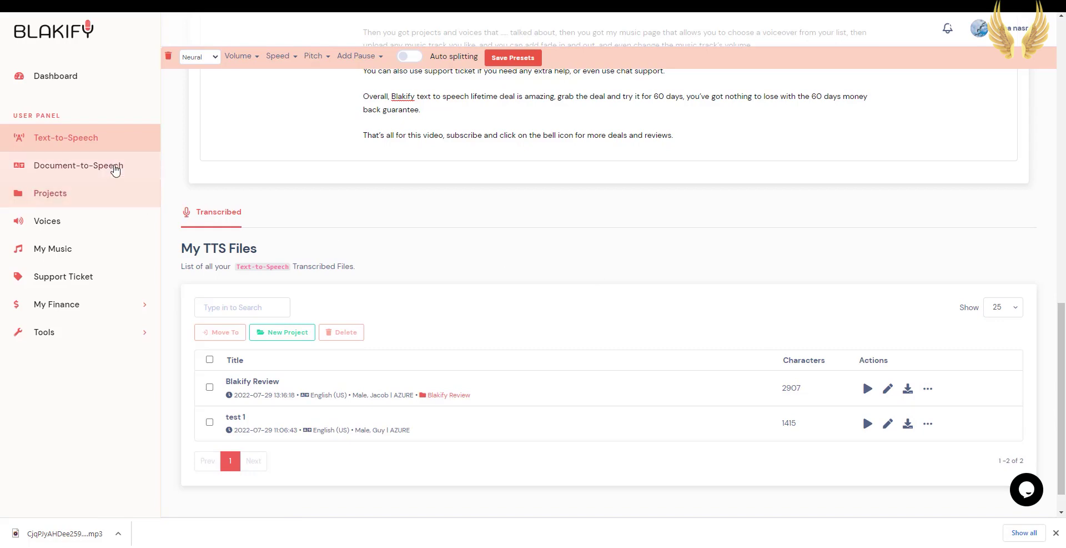
# - Upload 'New Microsoft Word Document.docx' on the Document-to-Speech page
pyautogui.click(94, 171)
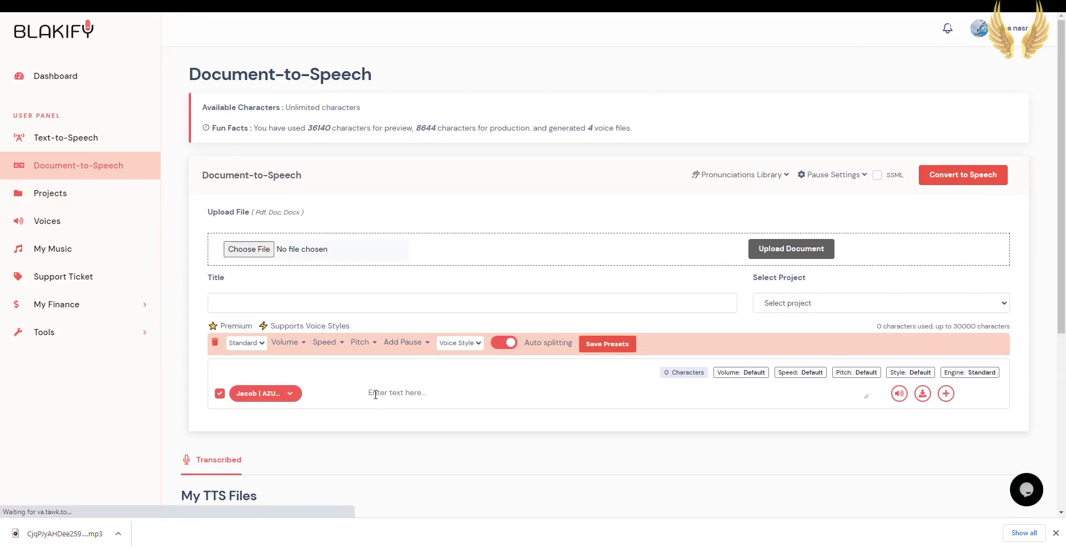
pyautogui.click(792, 248)
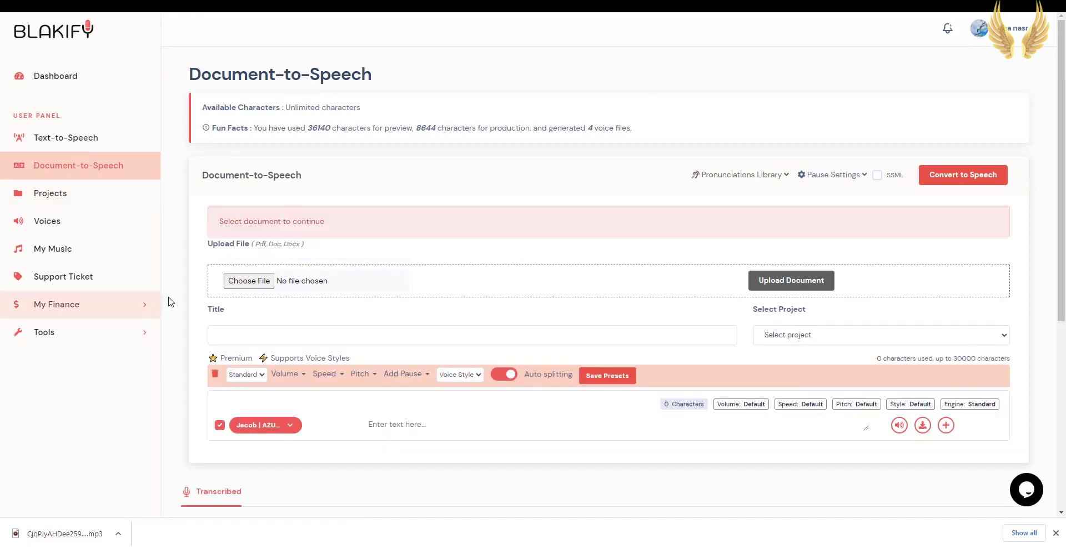
pyautogui.click(249, 280)
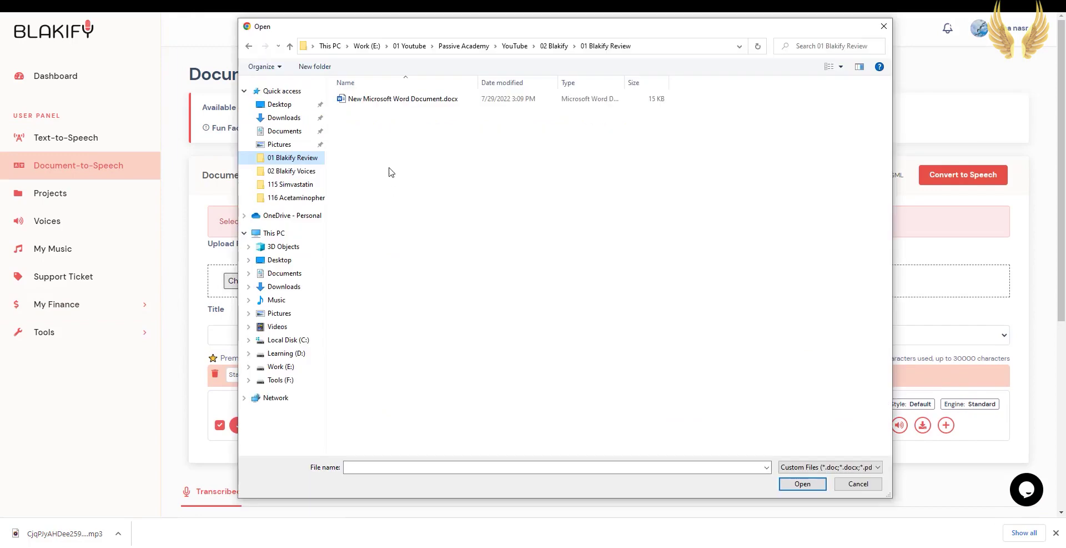
pyautogui.doubleClick(406, 101)
pyautogui.click(800, 280)
# - Review the split text rows, select text in the first row, and move to My Music
pyautogui.scroll(-1, 646, 381)
pyautogui.scroll(-1, 646, 381)
pyautogui.click(542, 326)
pyautogui.moveTo(543, 326); pyautogui.dragTo(565, 326)
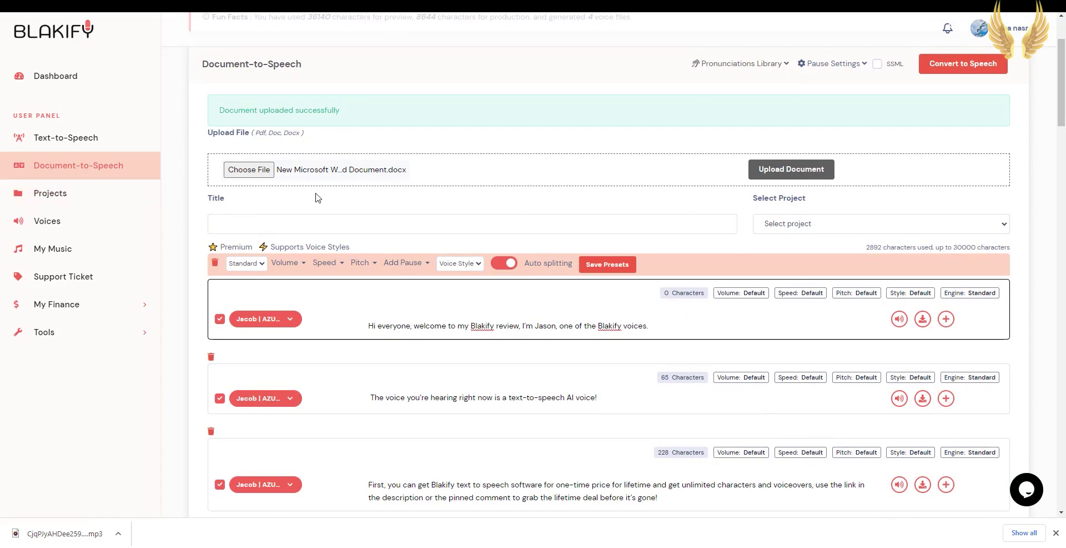
pyautogui.click(120, 253)
# - On My Music, choose the Blakify Review voiceover, toggle fade off again, and set background volume to 1.8
pyautogui.click(328, 214)
pyautogui.click(315, 236)
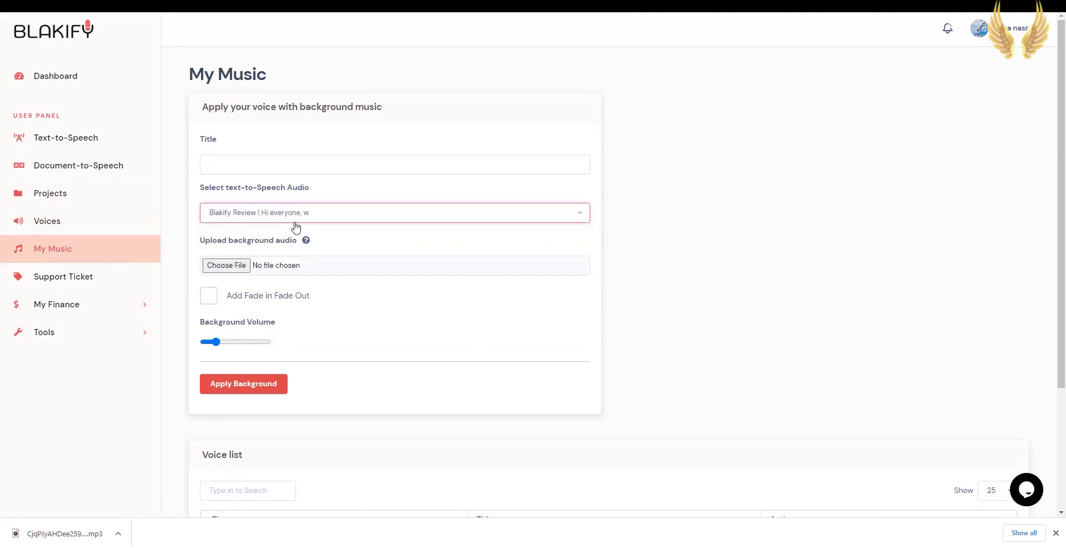
pyautogui.click(241, 265)
pyautogui.press('Escape')
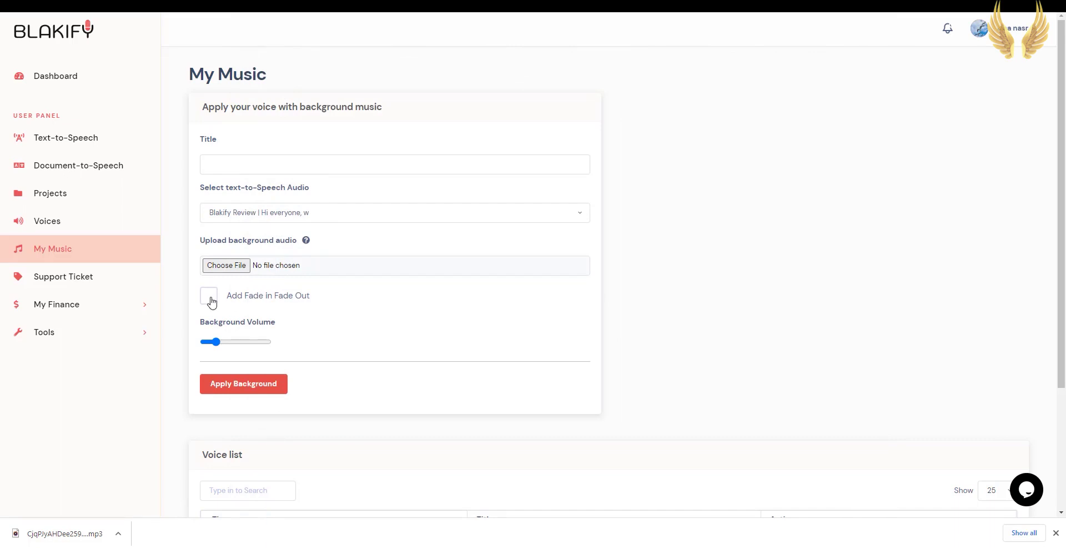
pyautogui.click(212, 302)
pyautogui.click(212, 302)
pyautogui.moveTo(216, 342)
pyautogui.mouseDown()
pyautogui.moveTo(231, 345)
pyautogui.moveTo(217, 344)
pyautogui.mouseUp()
# - Open a New Support Ticket form and the help chat, then return to Text-to-Speech
pyautogui.click(123, 284)
pyautogui.click(995, 78)
pyautogui.click(1026, 488)
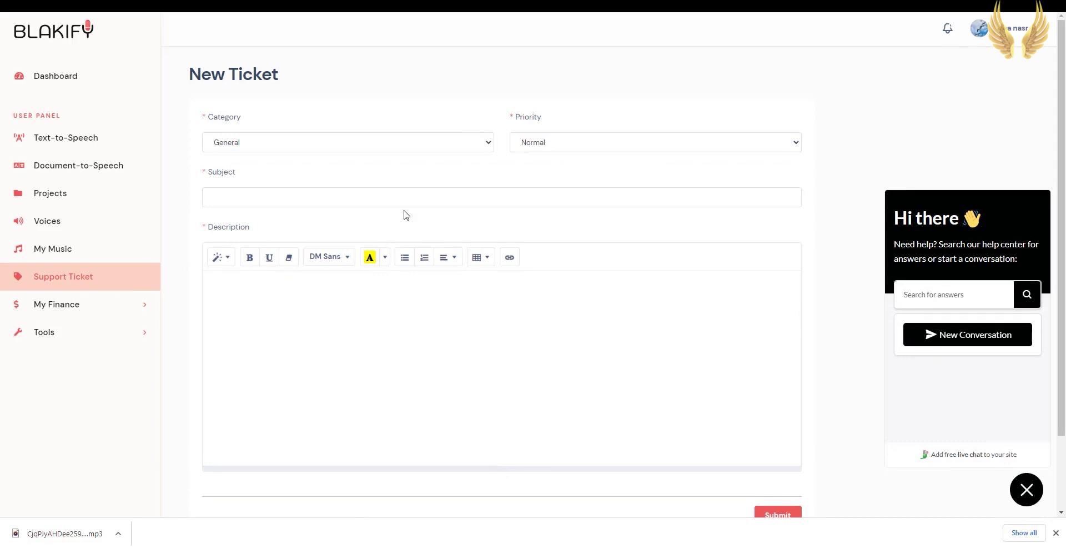
pyautogui.click(69, 143)
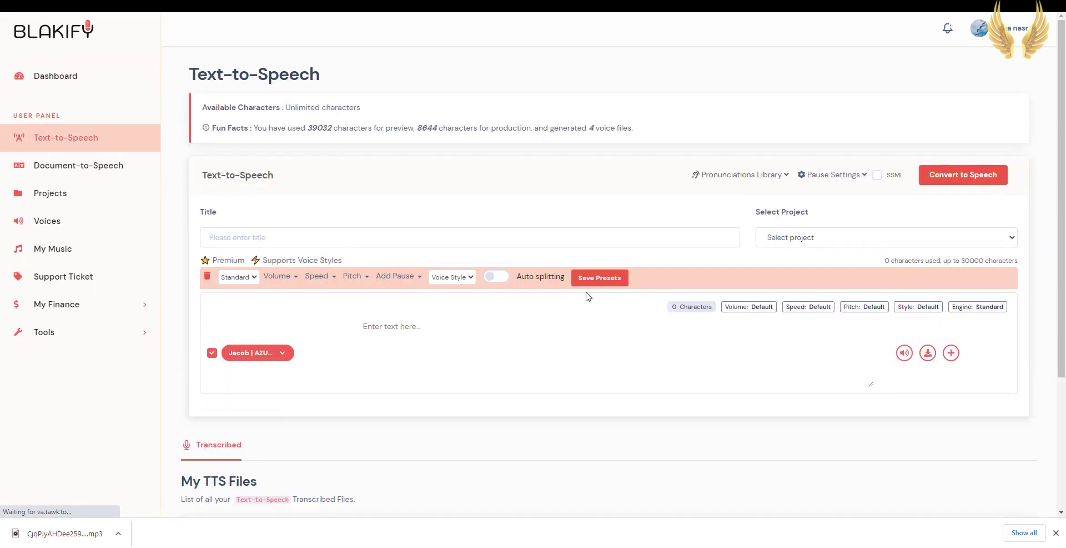